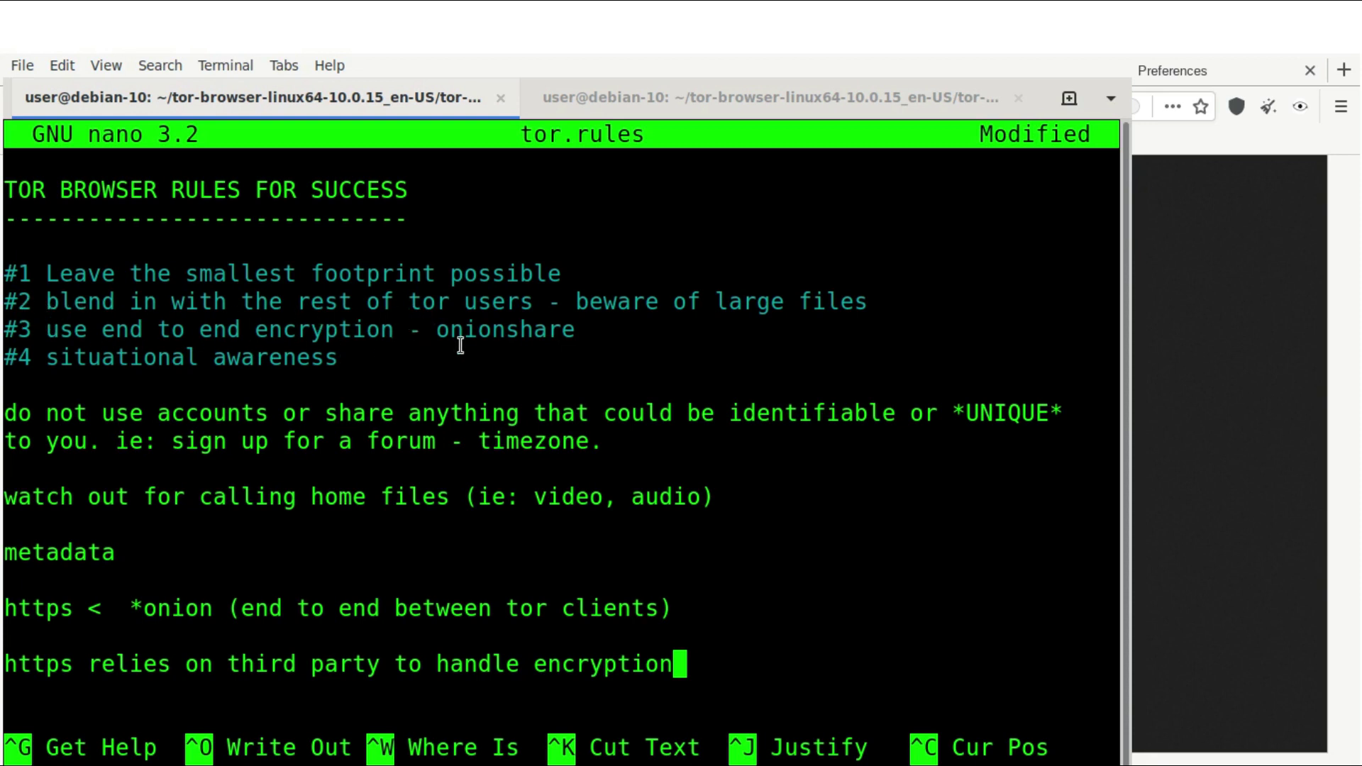
- Bring Tor Browser forward and show the (RTP) Privacy & Tech Tips onion channel's video grid
left_click(1161, 55)
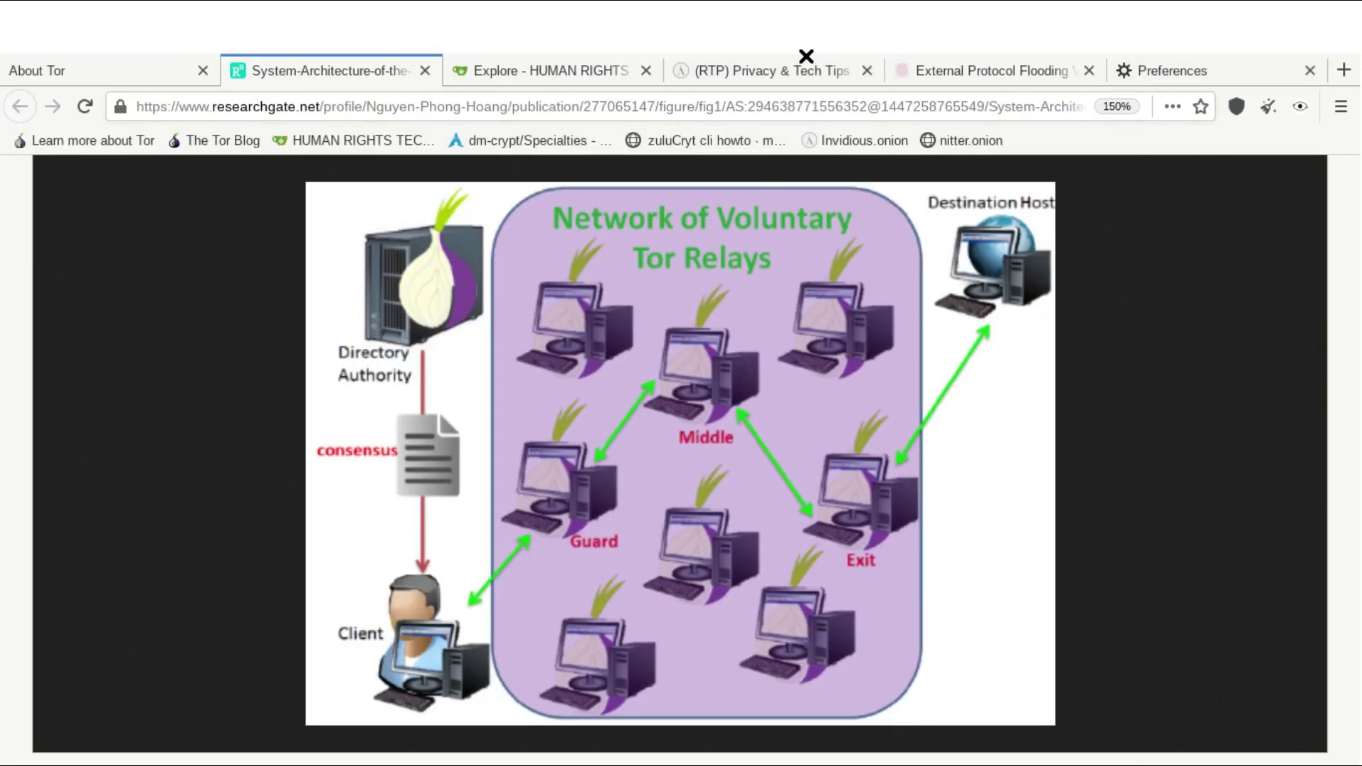
left_click(758, 74)
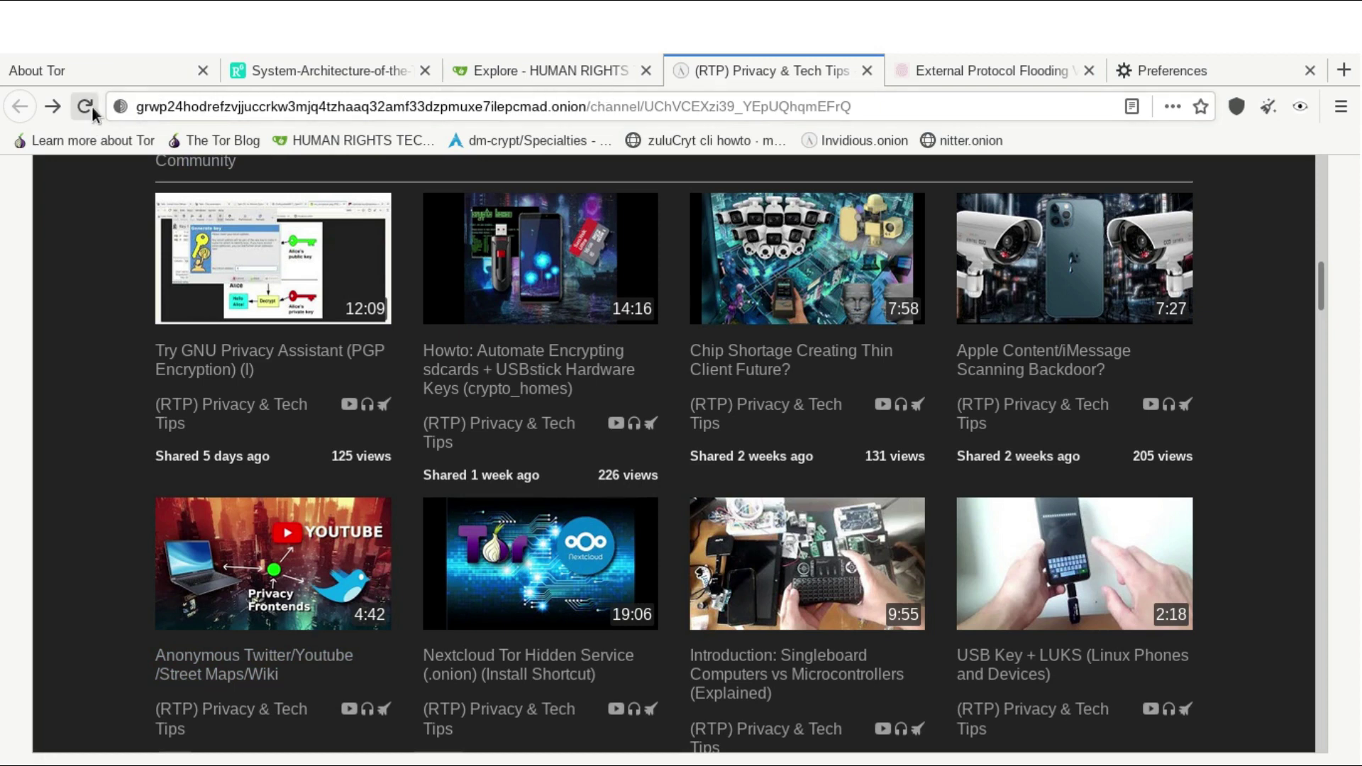
- Inspect the onion site's Tor circuit, then view the schemeflood test showing identifier OFVVVV
left_click(125, 107)
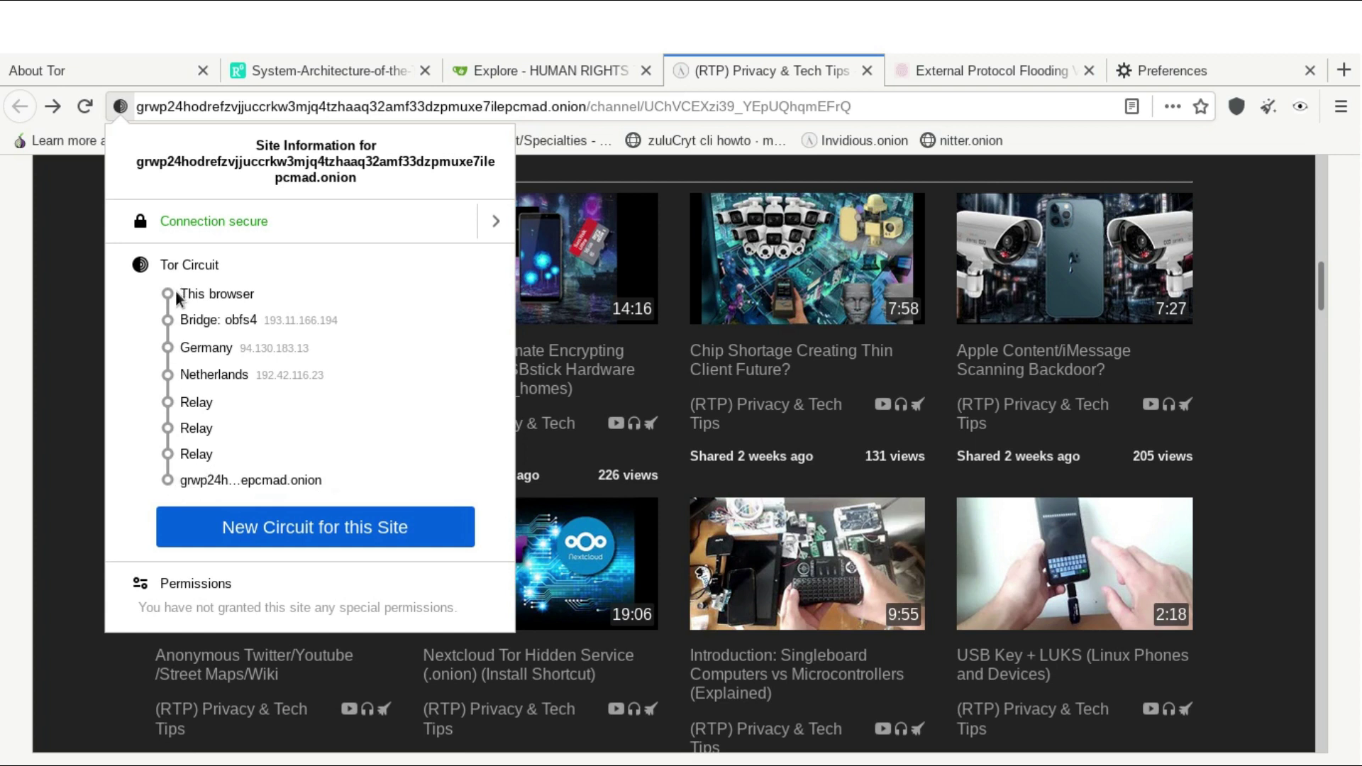
left_click(130, 95)
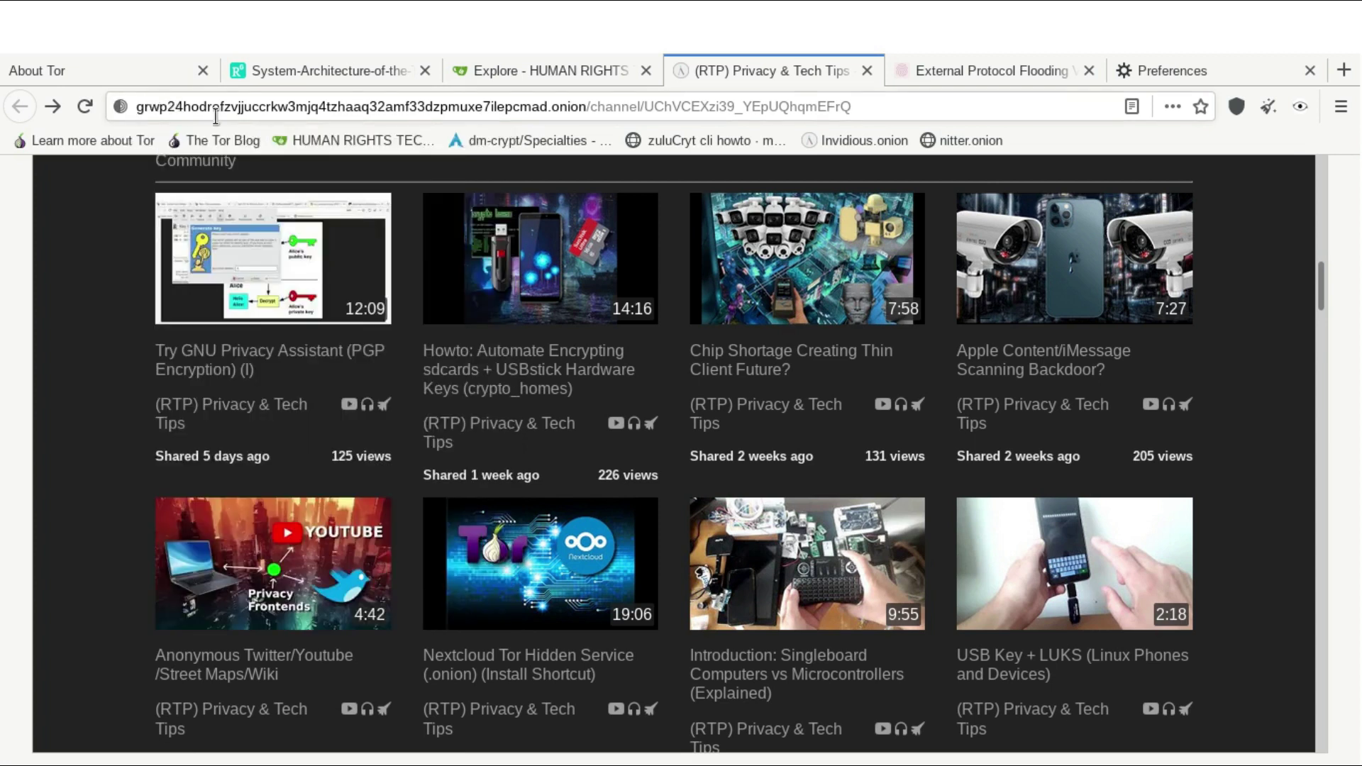
left_click(925, 66)
left_click(190, 107)
left_click(211, 359)
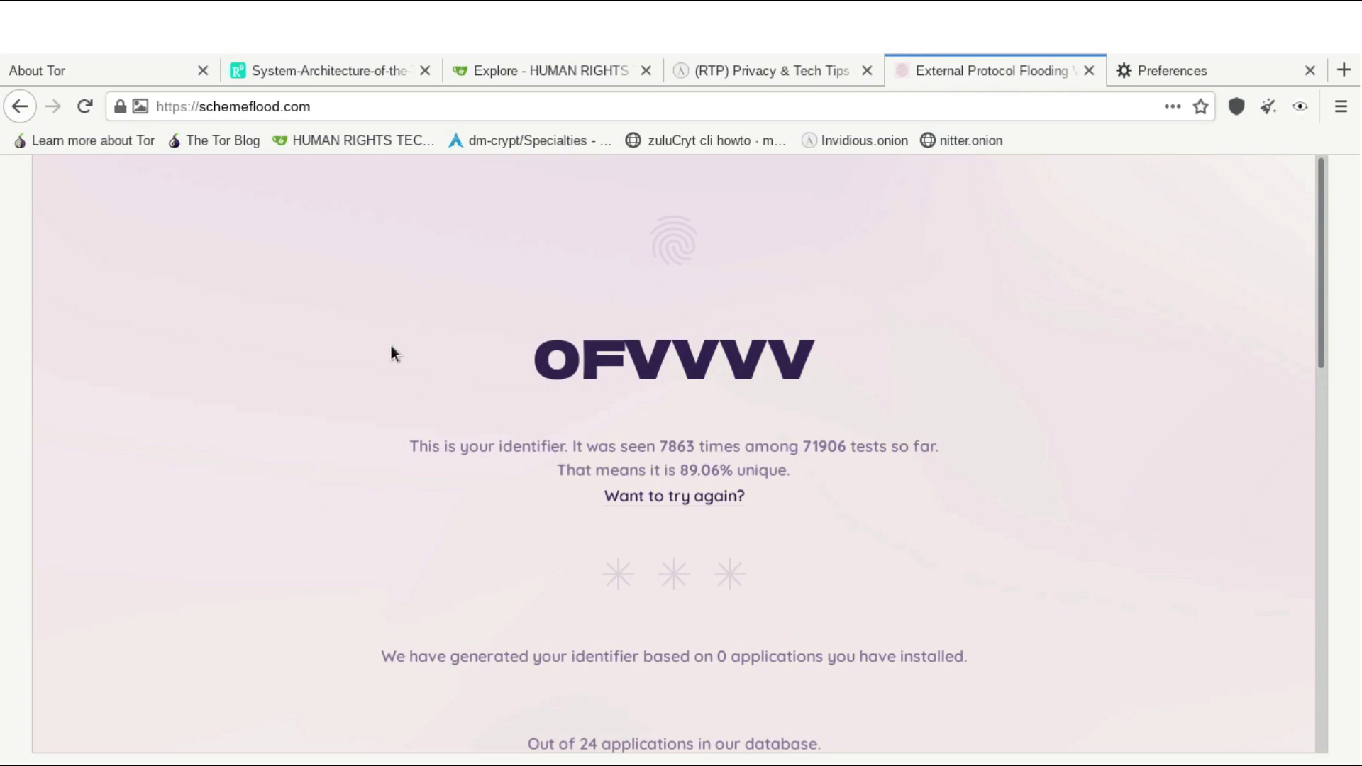
- Switch from the schemeflood result back to the tor.rules notes in nano
key("alt+Tab")
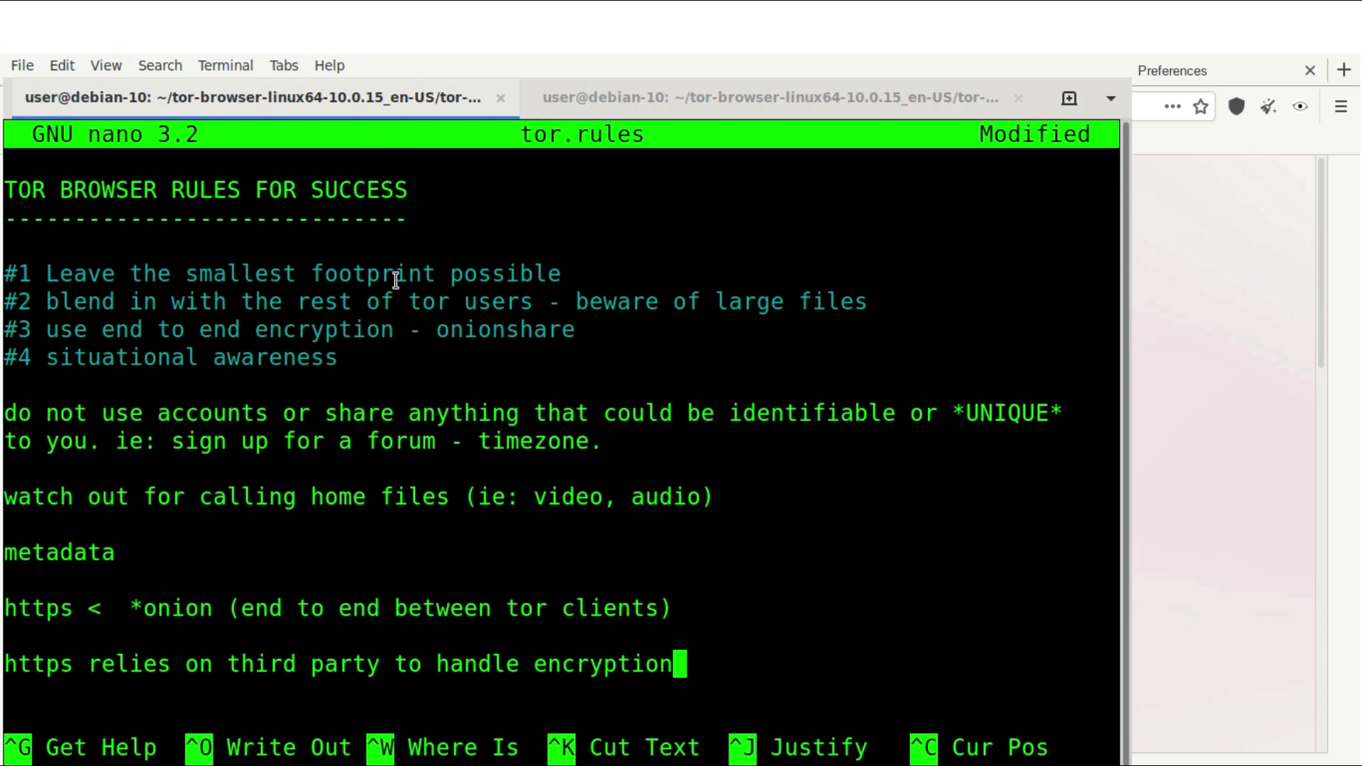
- Return to the Privacy & Tech Tips channel and scroll down to the Firejail video row
left_click(1209, 370)
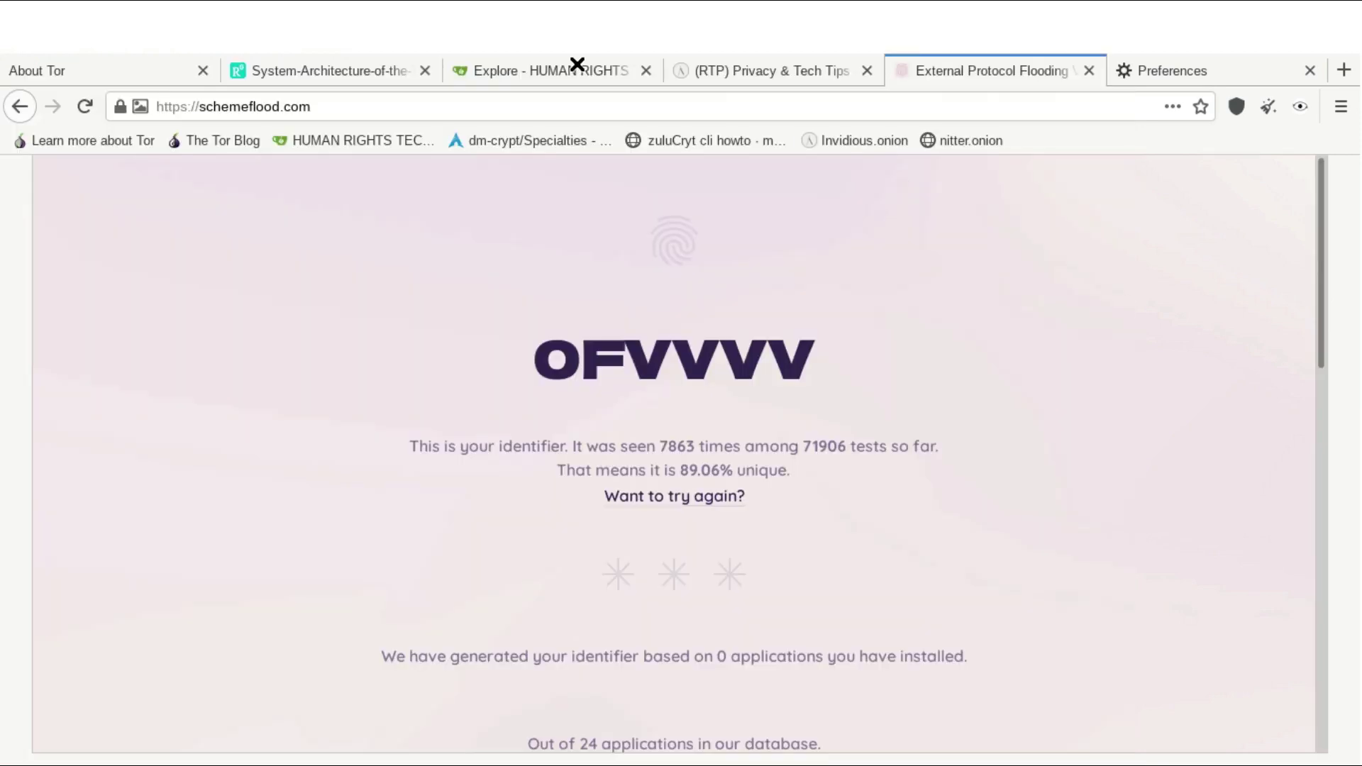
left_click(747, 61)
scroll(177, 583, "up", 10)
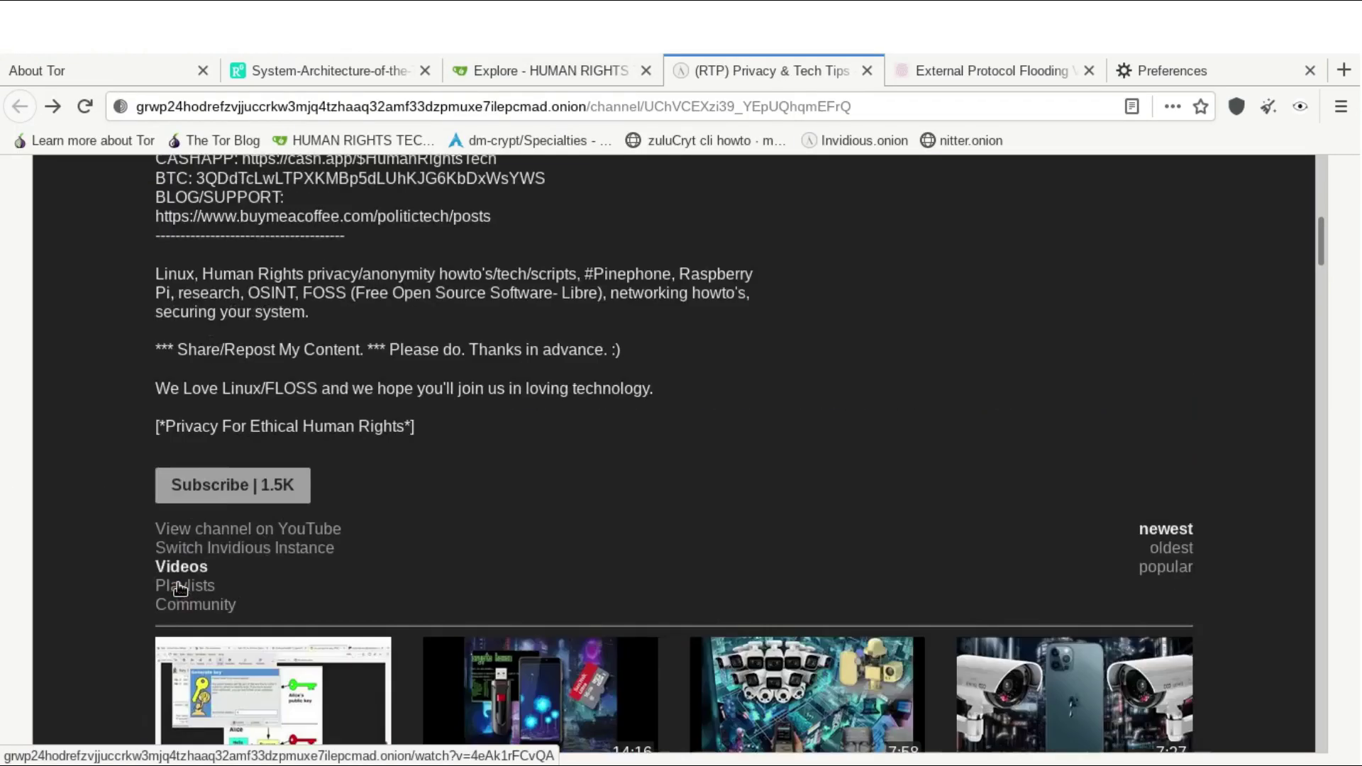
scroll(177, 583, "down", 6)
scroll(178, 583, "down", 5)
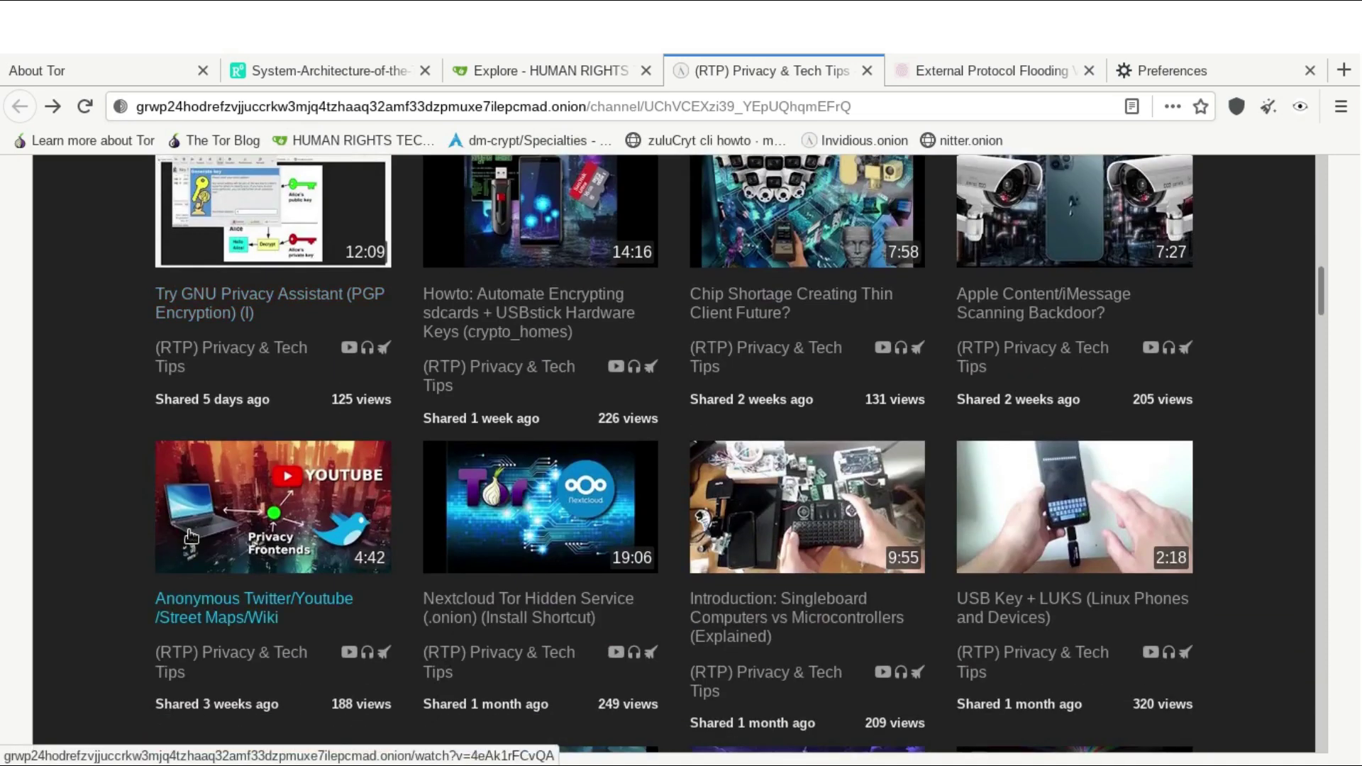
scroll(108, 478, "down", 4)
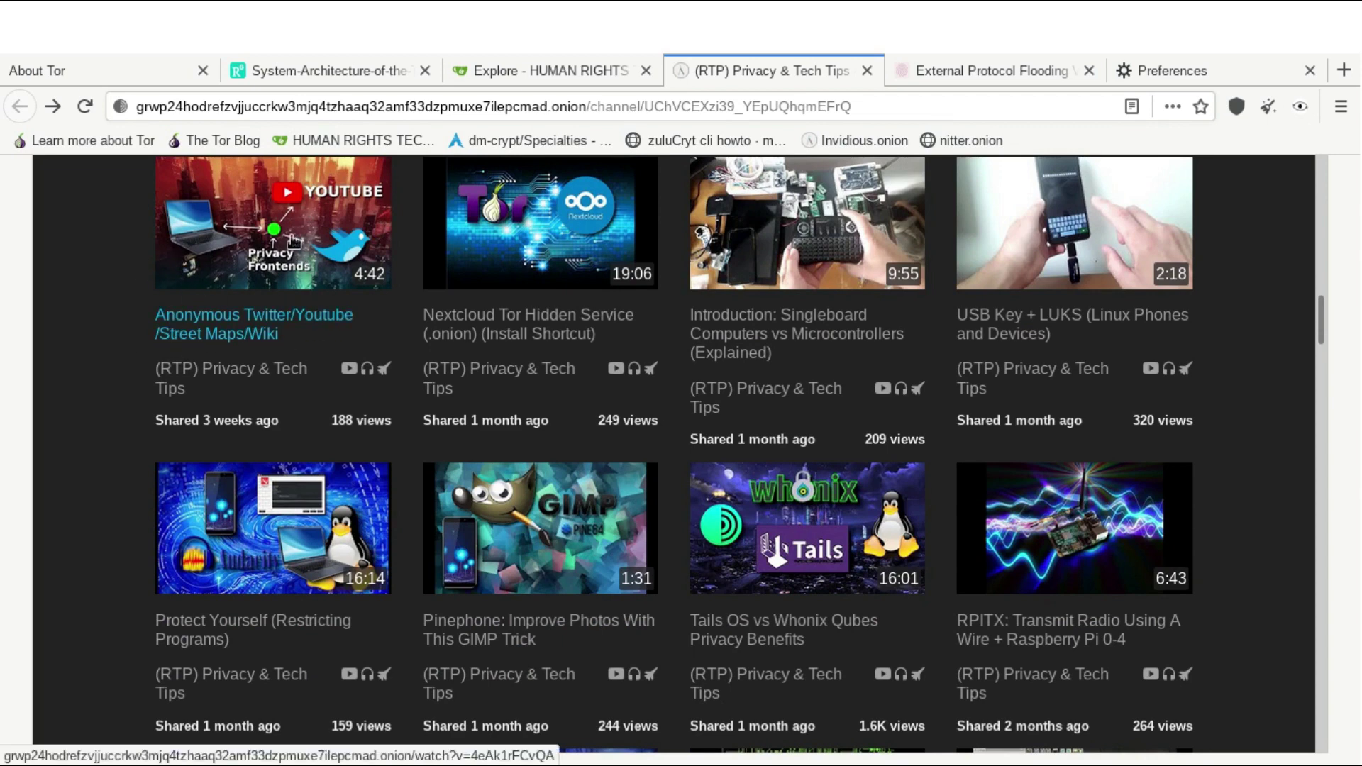
scroll(145, 415, "down", 1)
scroll(145, 416, "down", 1)
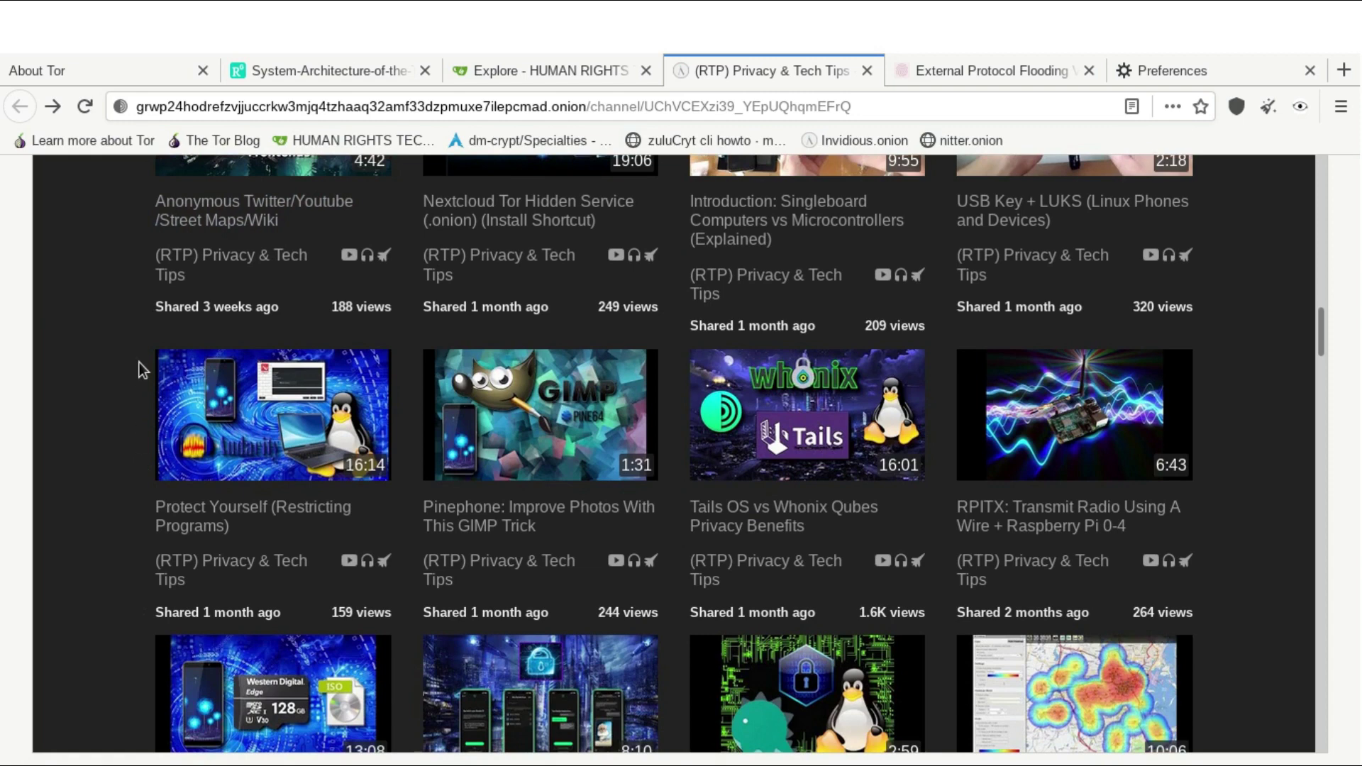
scroll(140, 363, "down", 3)
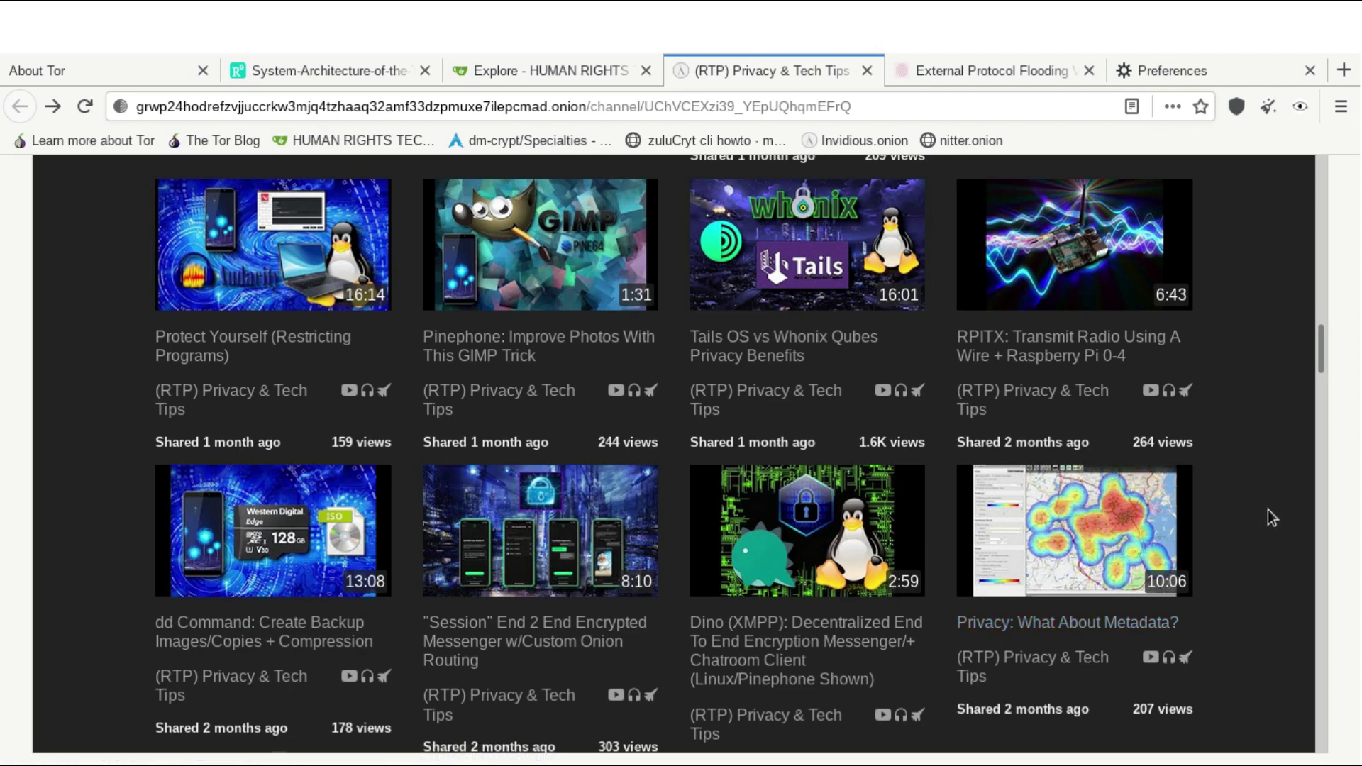
scroll(1267, 510, "down", 3)
scroll(1255, 405, "down", 2)
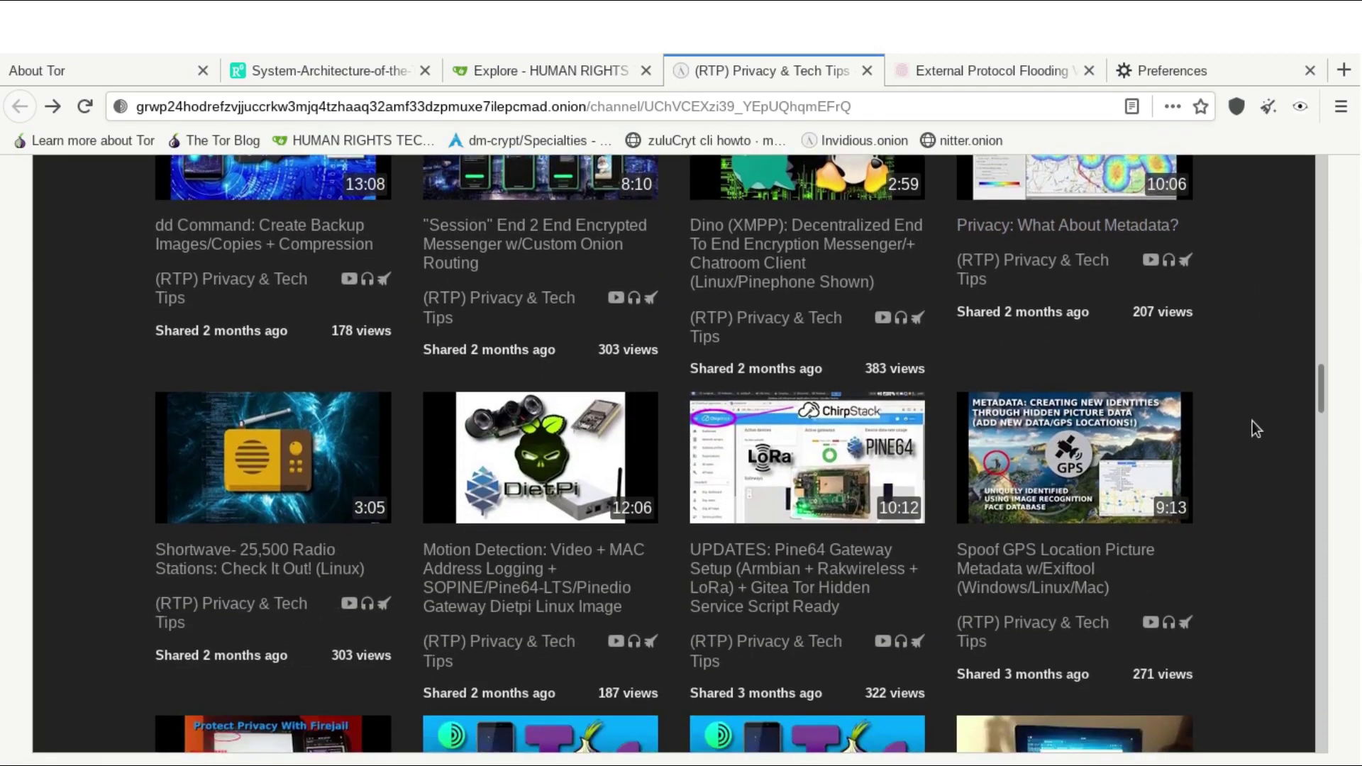
scroll(1268, 261, "down", 1)
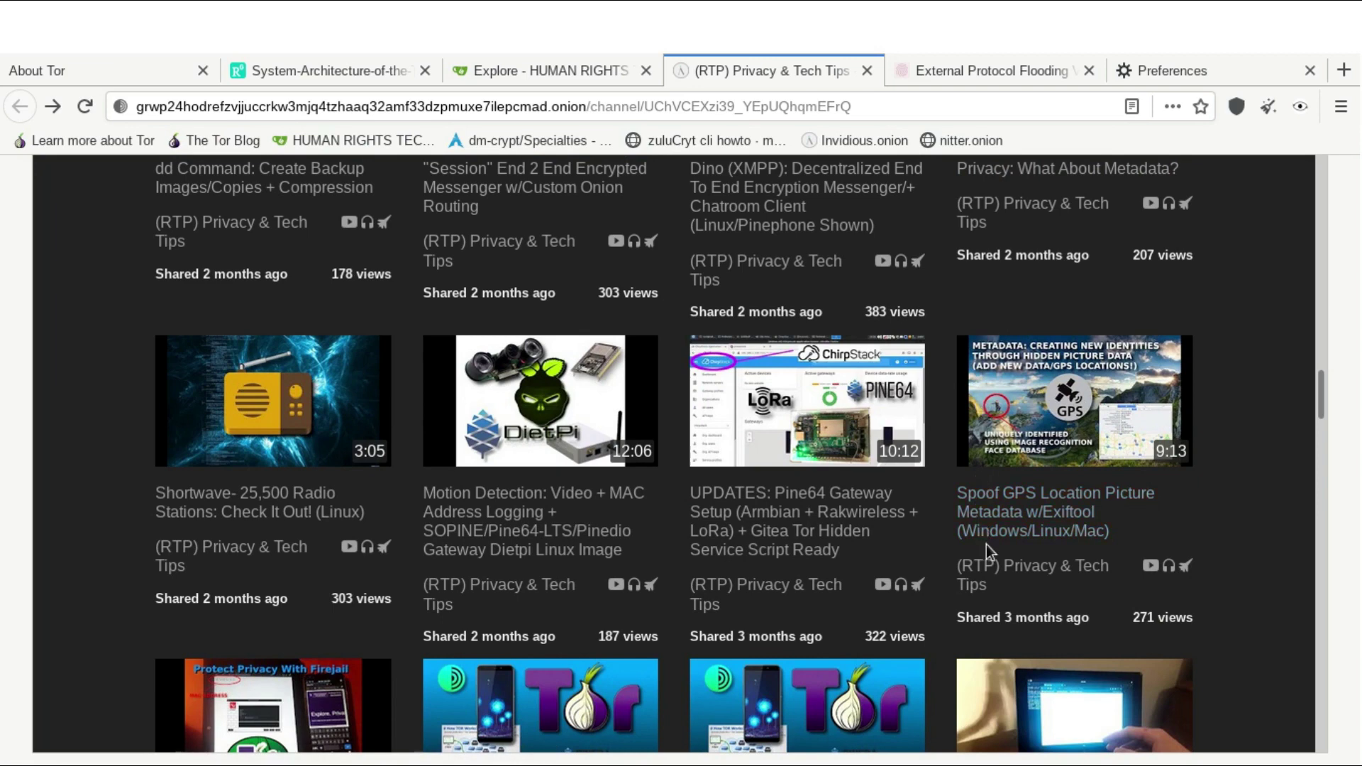
scroll(1064, 319, "up", 3)
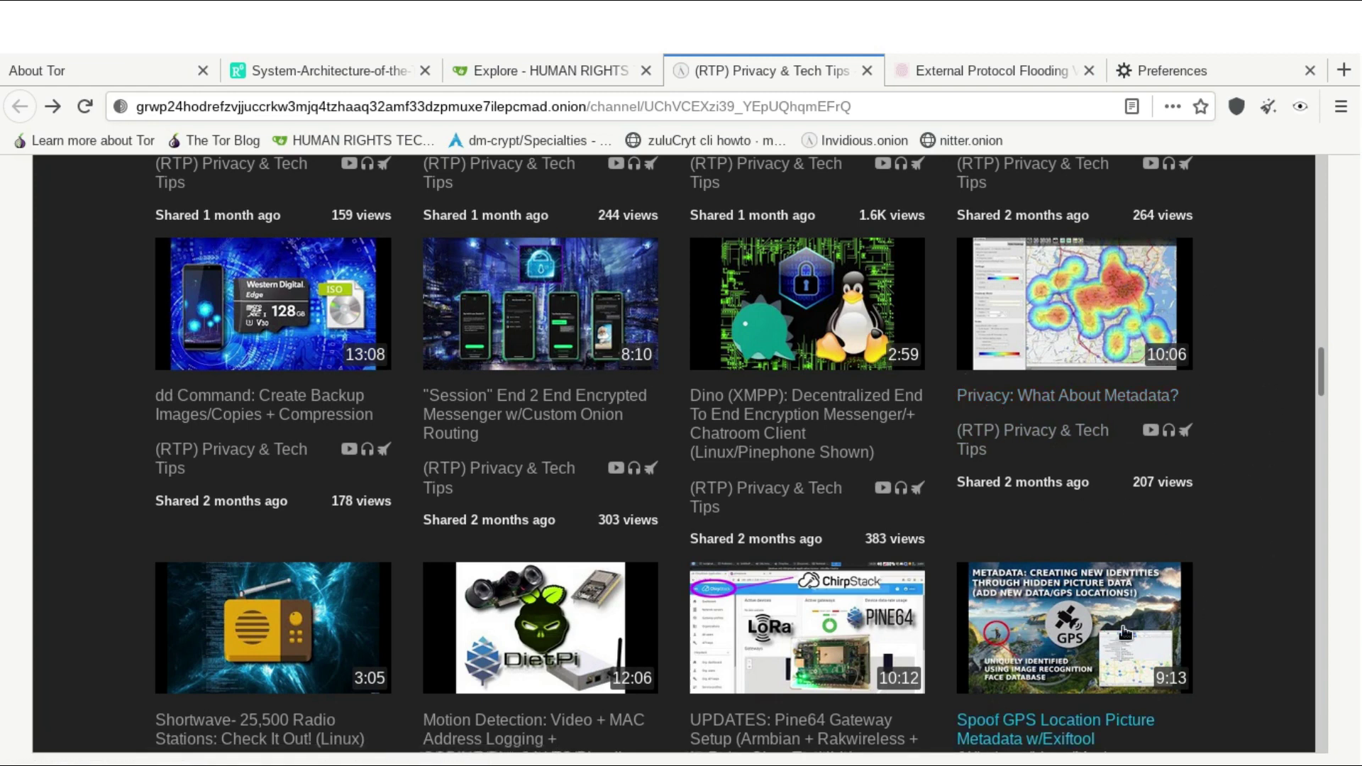
scroll(1126, 610, "down", 2)
scroll(1126, 610, "down", 1)
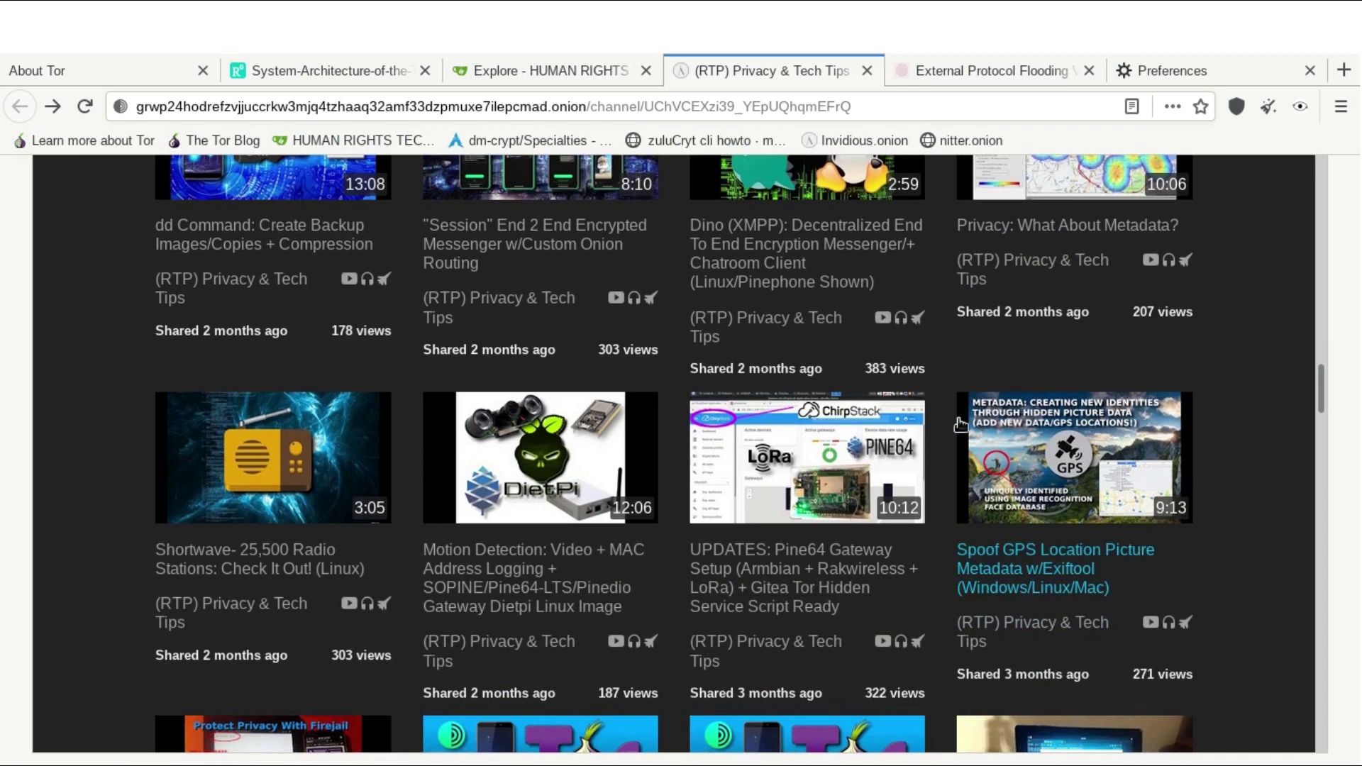
scroll(1007, 599, "down", 5)
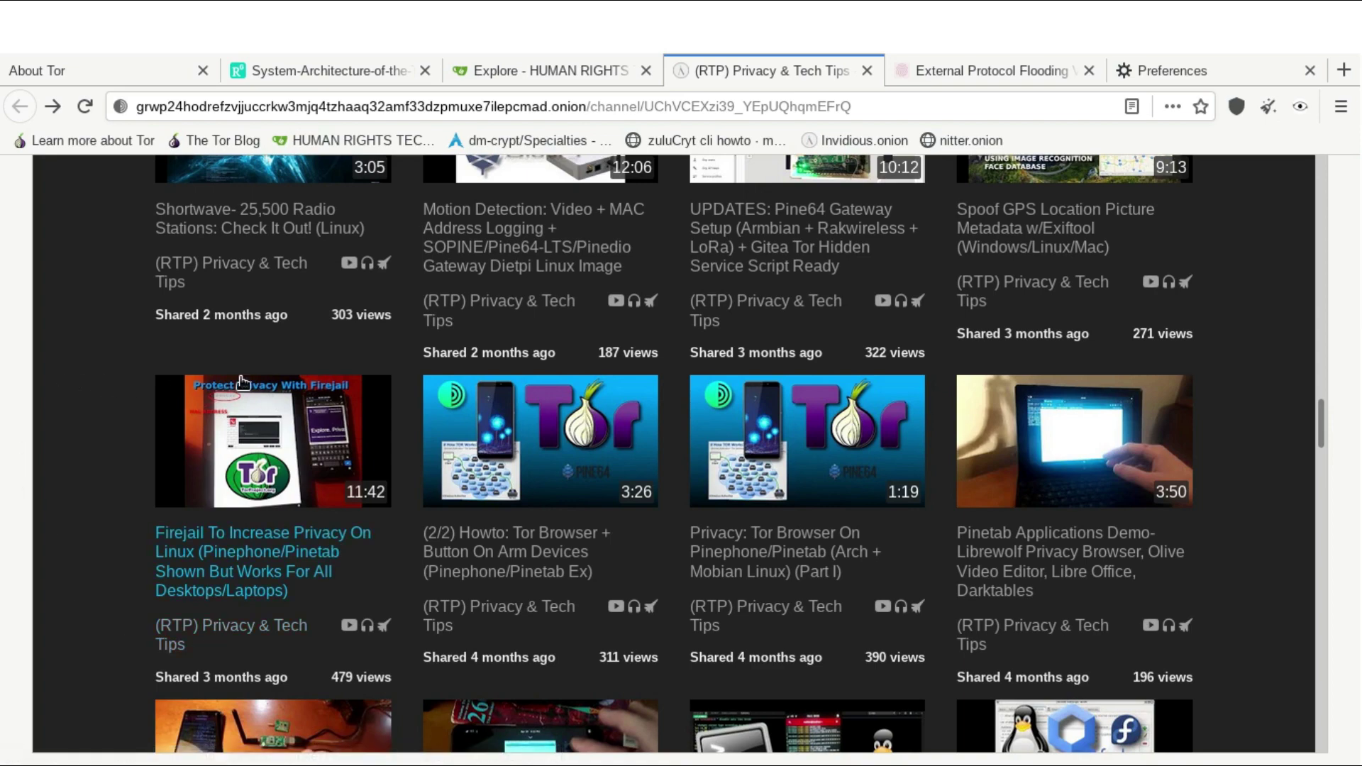
- Scroll two rows down to the 'VPN vs Tor Clearnet vs Tor Hidden Service' video
scroll(53, 553, "down", 5)
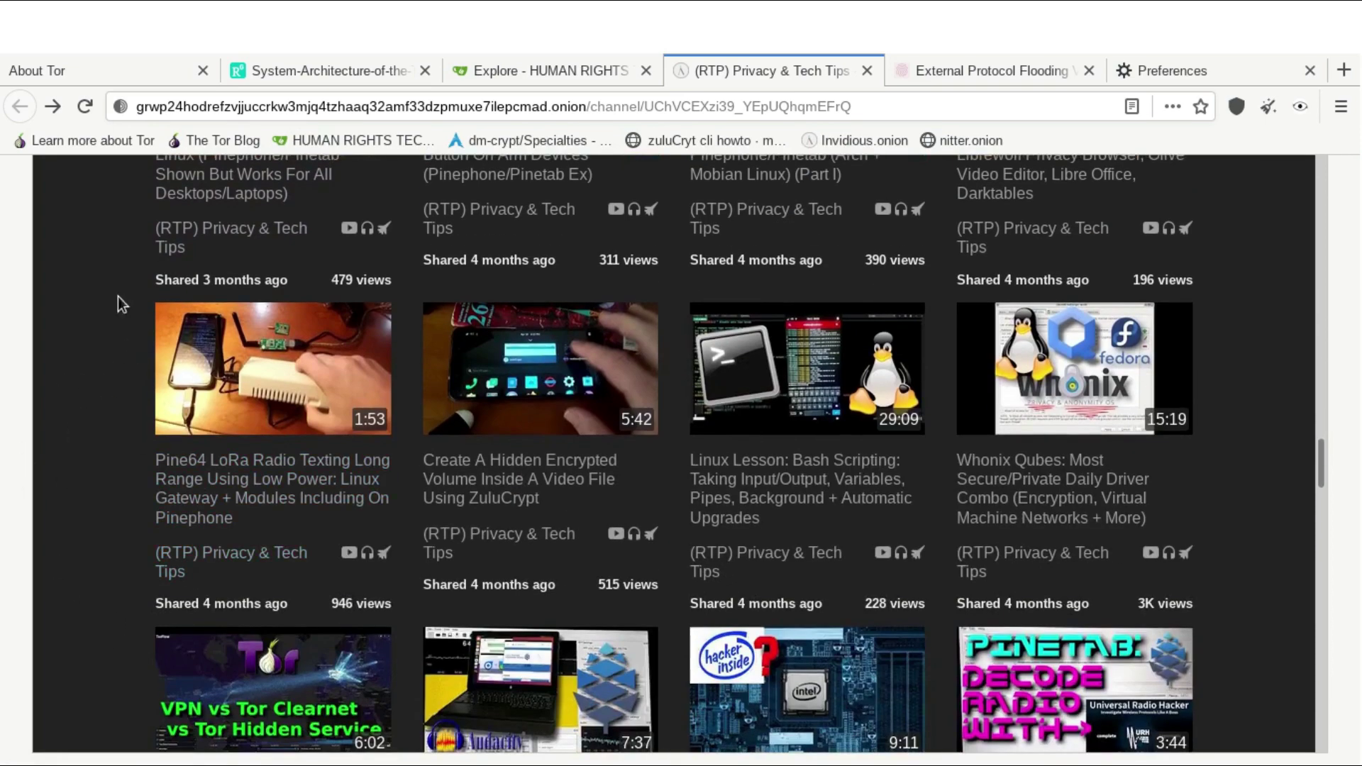
scroll(104, 627, "down", 4)
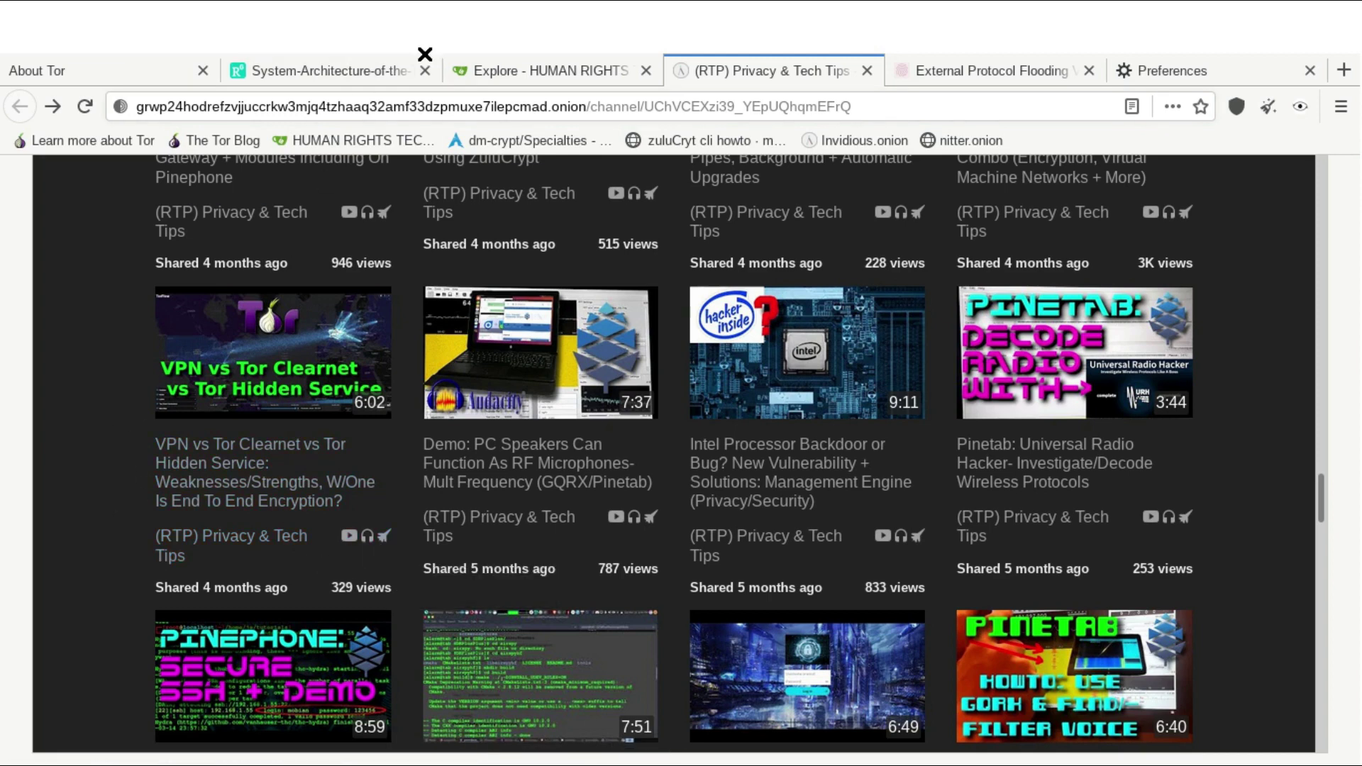
key("alt+Tab")
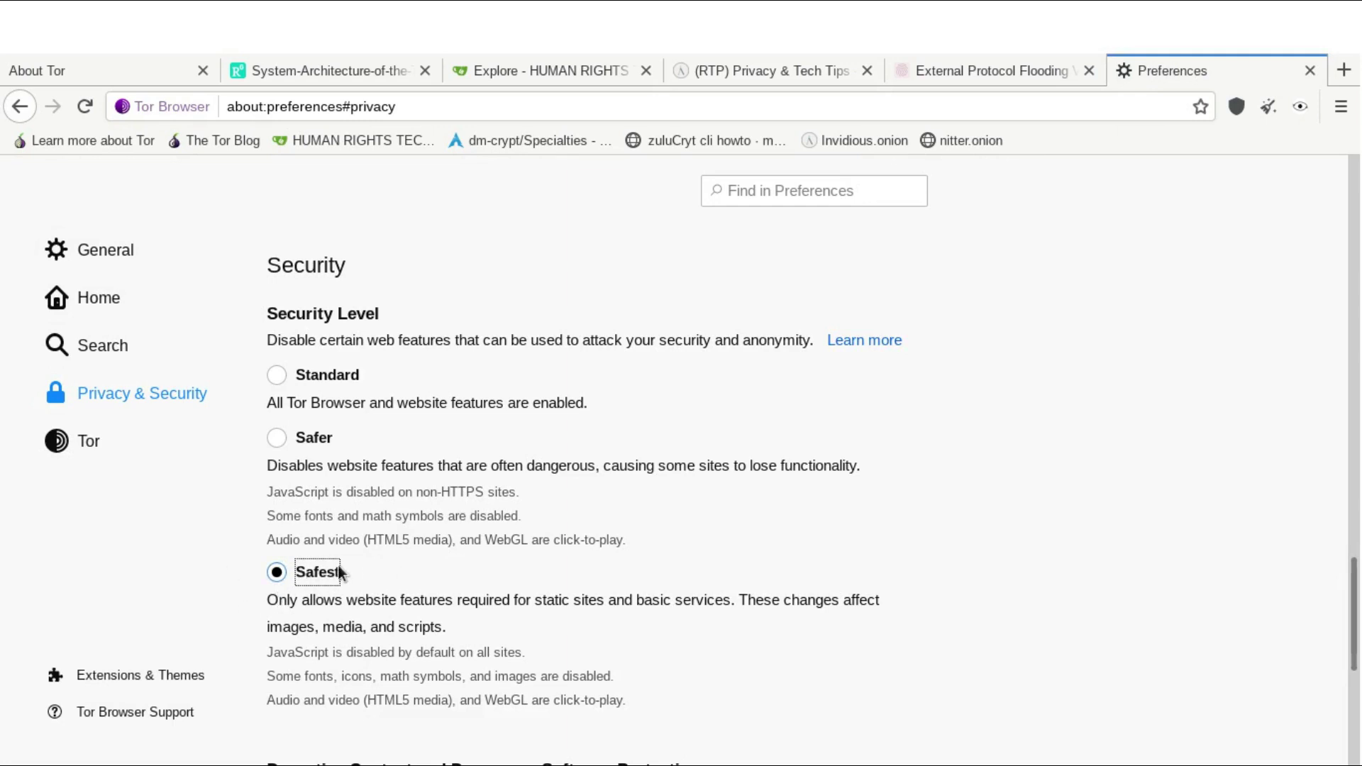
- Browse the channel's videos, then show the System-Architecture guard, middle and exit relay diagram
left_click(734, 79)
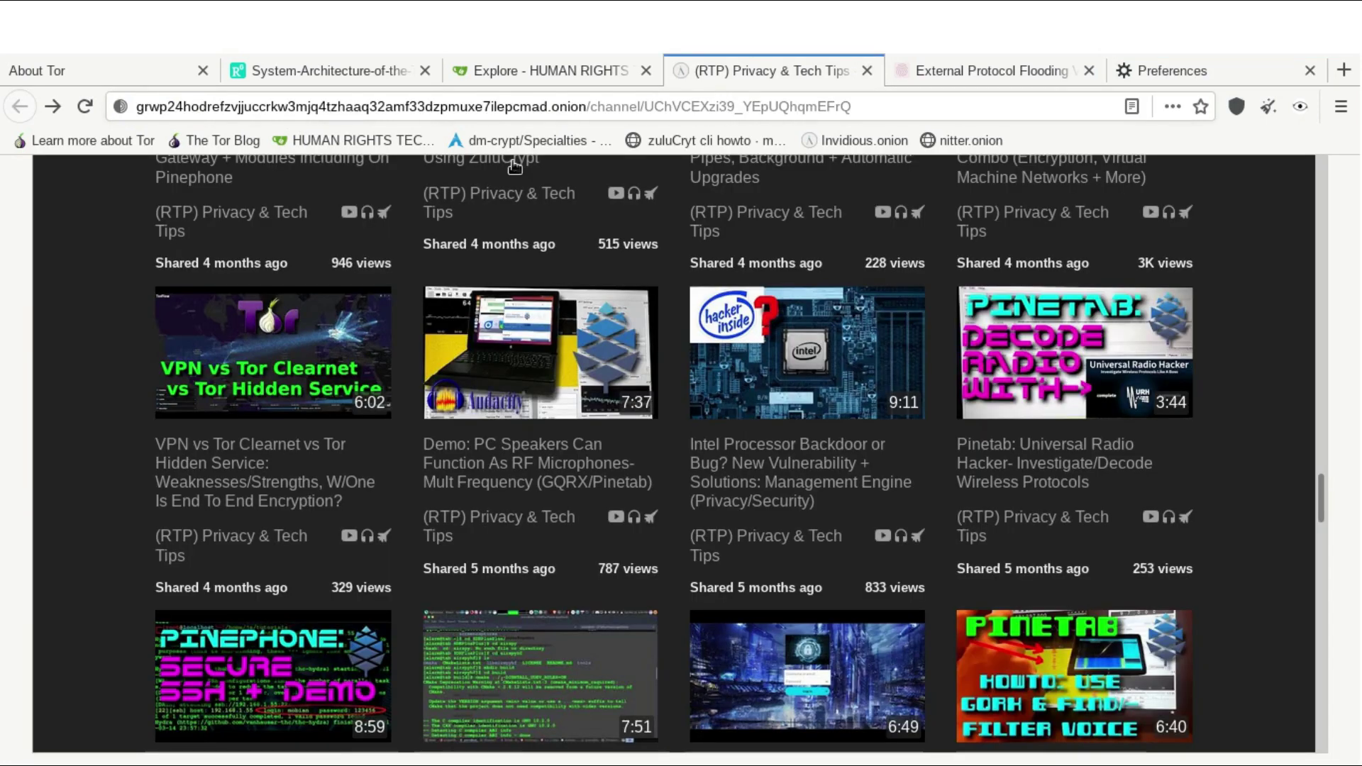
scroll(112, 480, "up", 5)
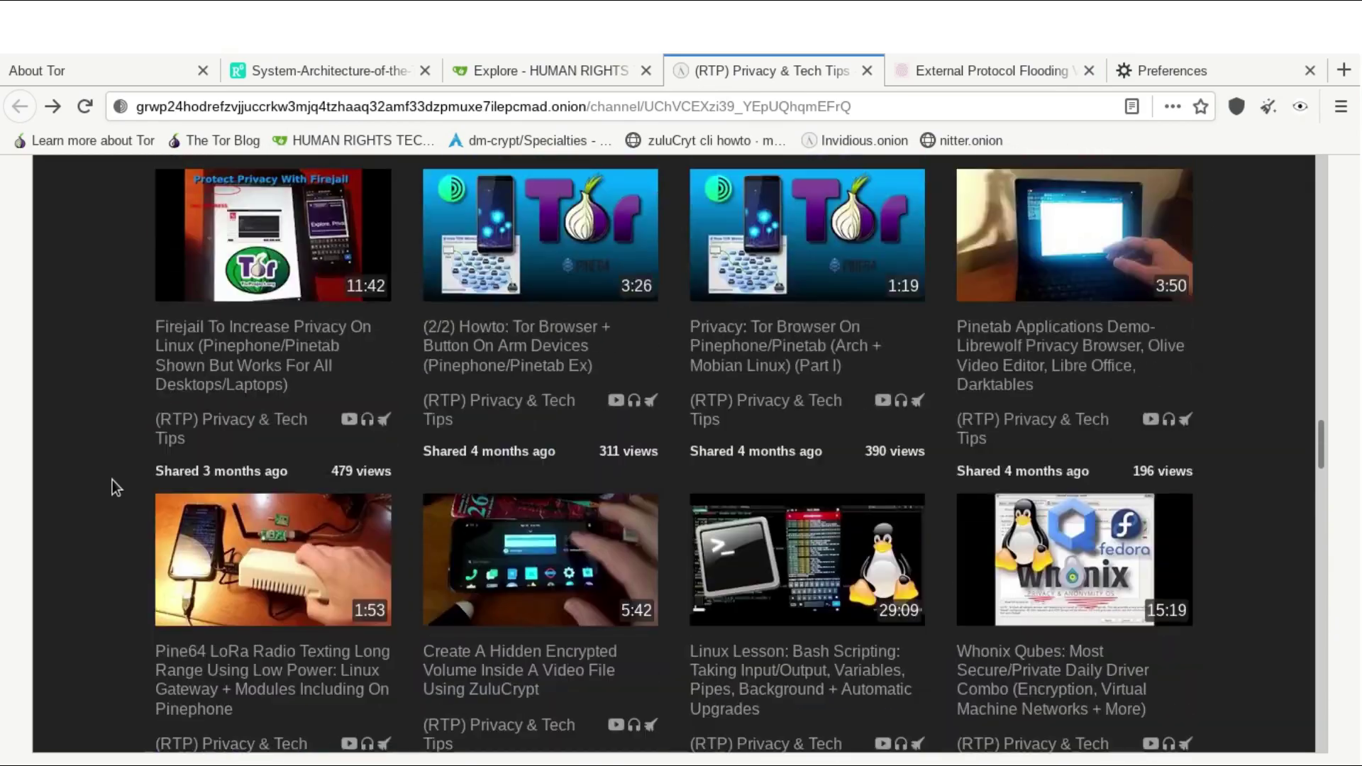
scroll(164, 684, "down", 7)
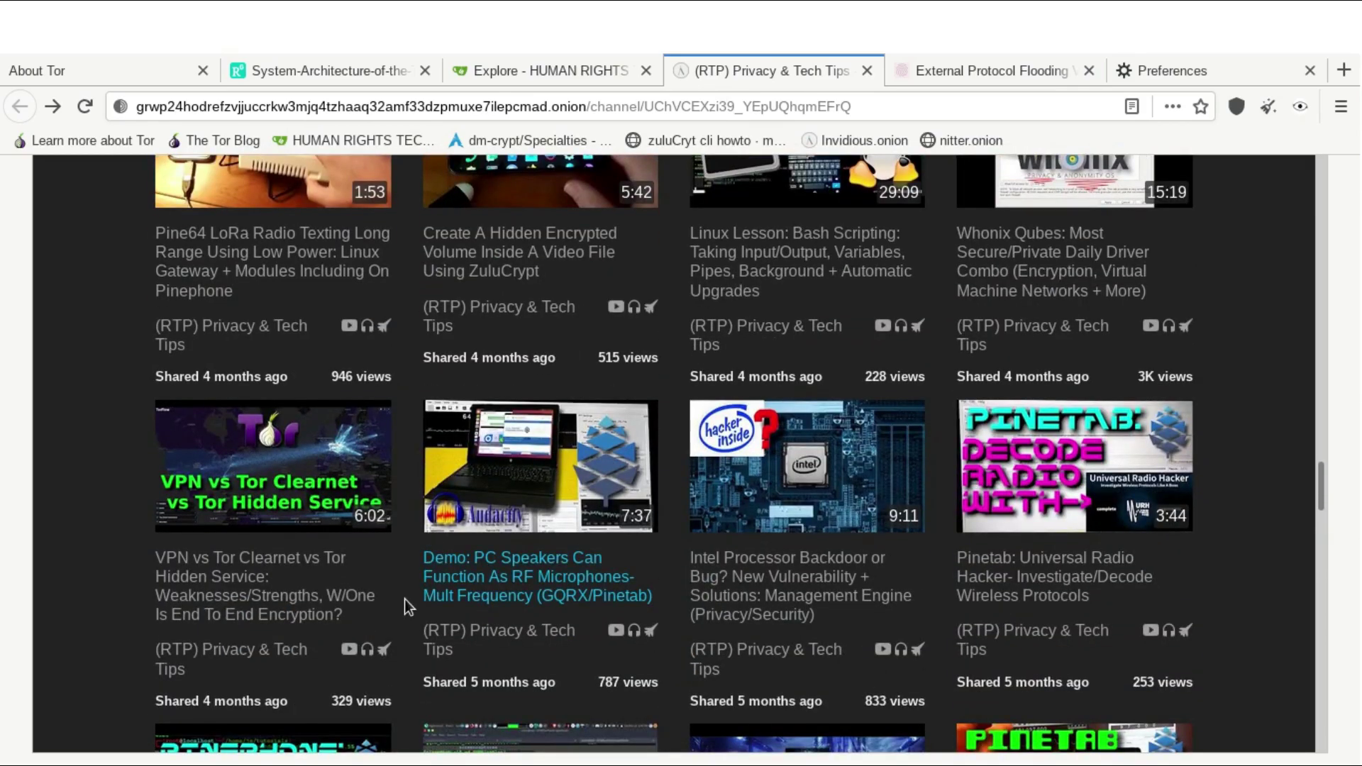
scroll(402, 646, "down", 5)
scroll(402, 645, "up", 11)
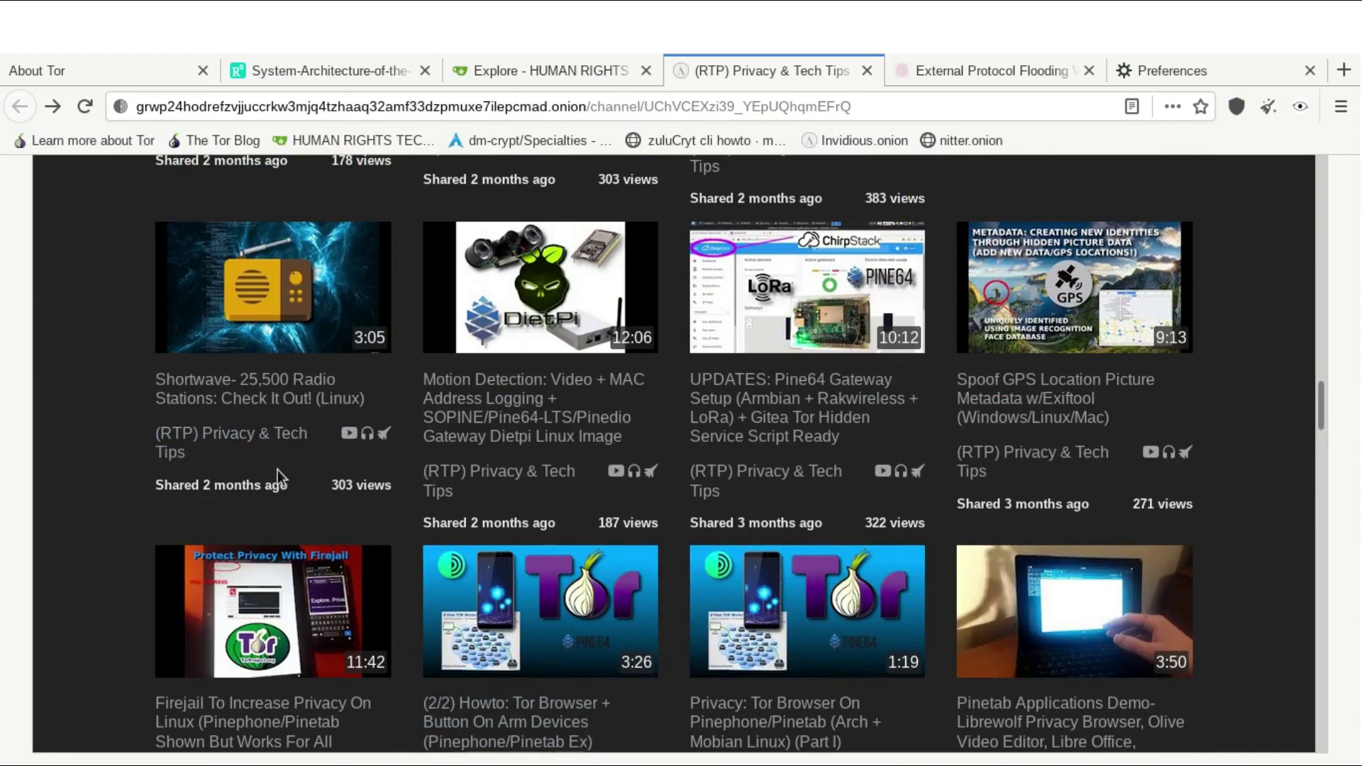
scroll(279, 470, "up", 15)
scroll(310, 642, "down", 3)
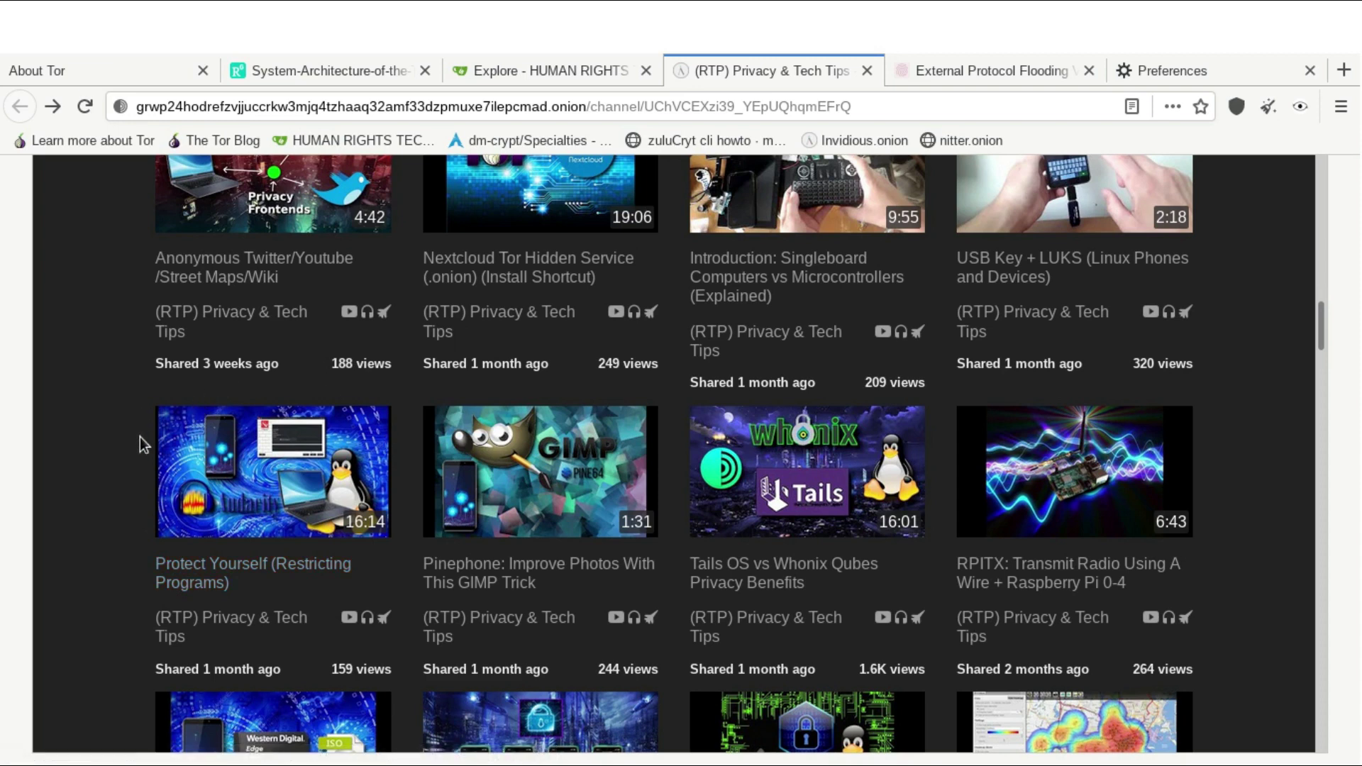
scroll(165, 516, "up", 2)
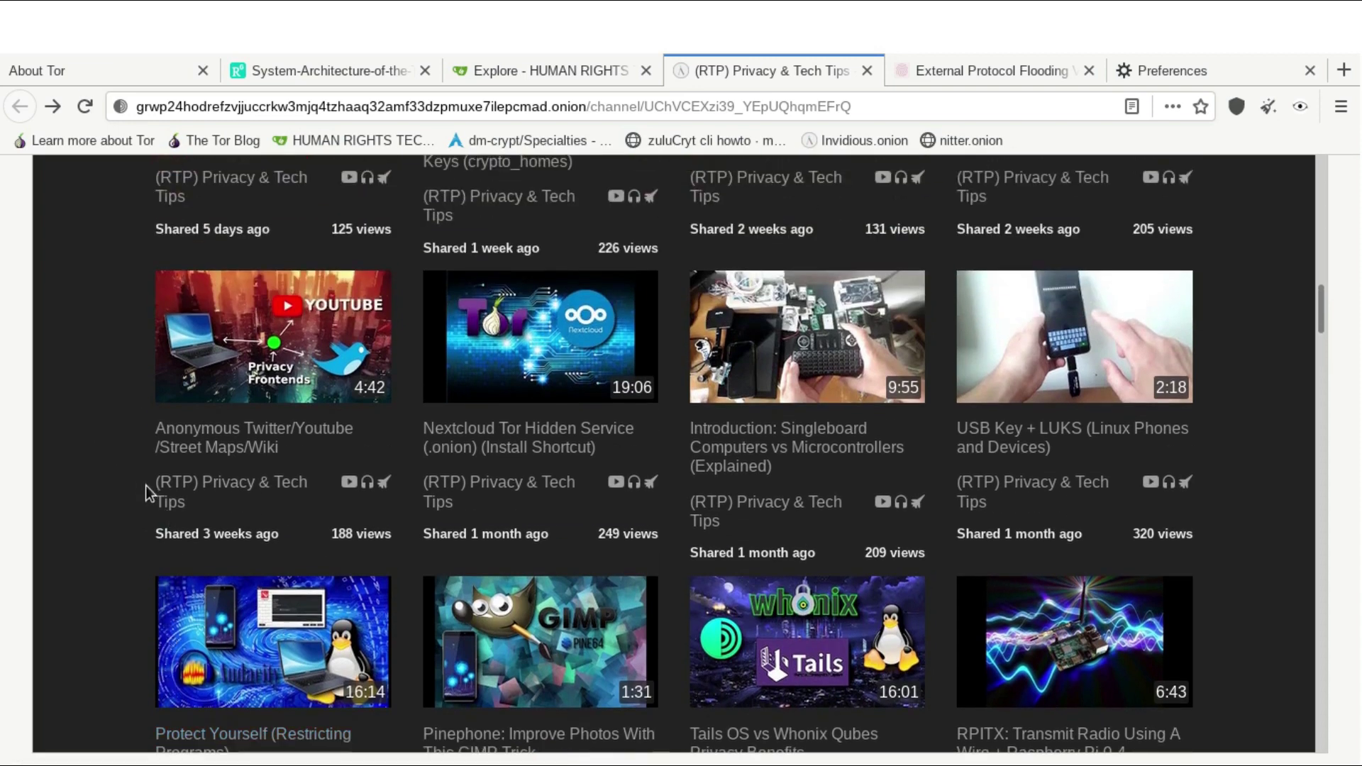
scroll(340, 498, "up", 2)
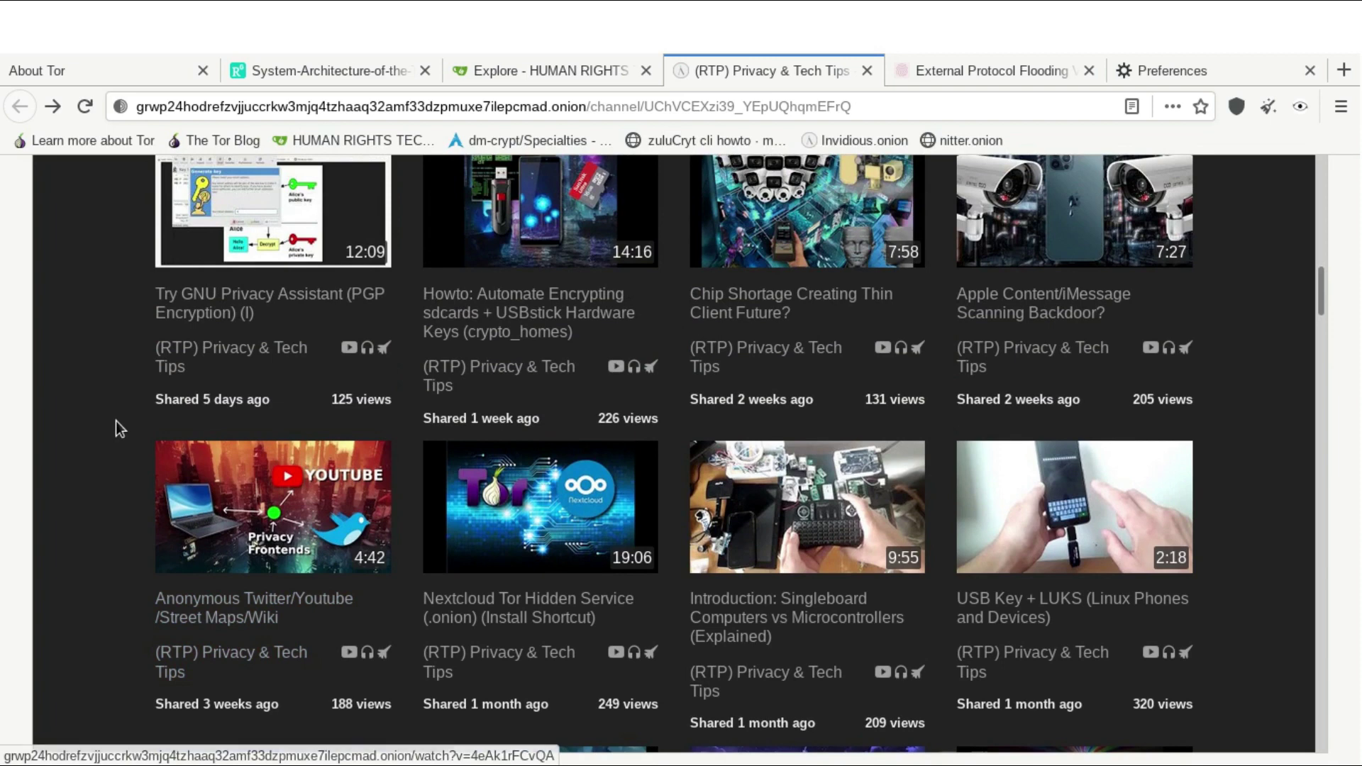
left_click(278, 74)
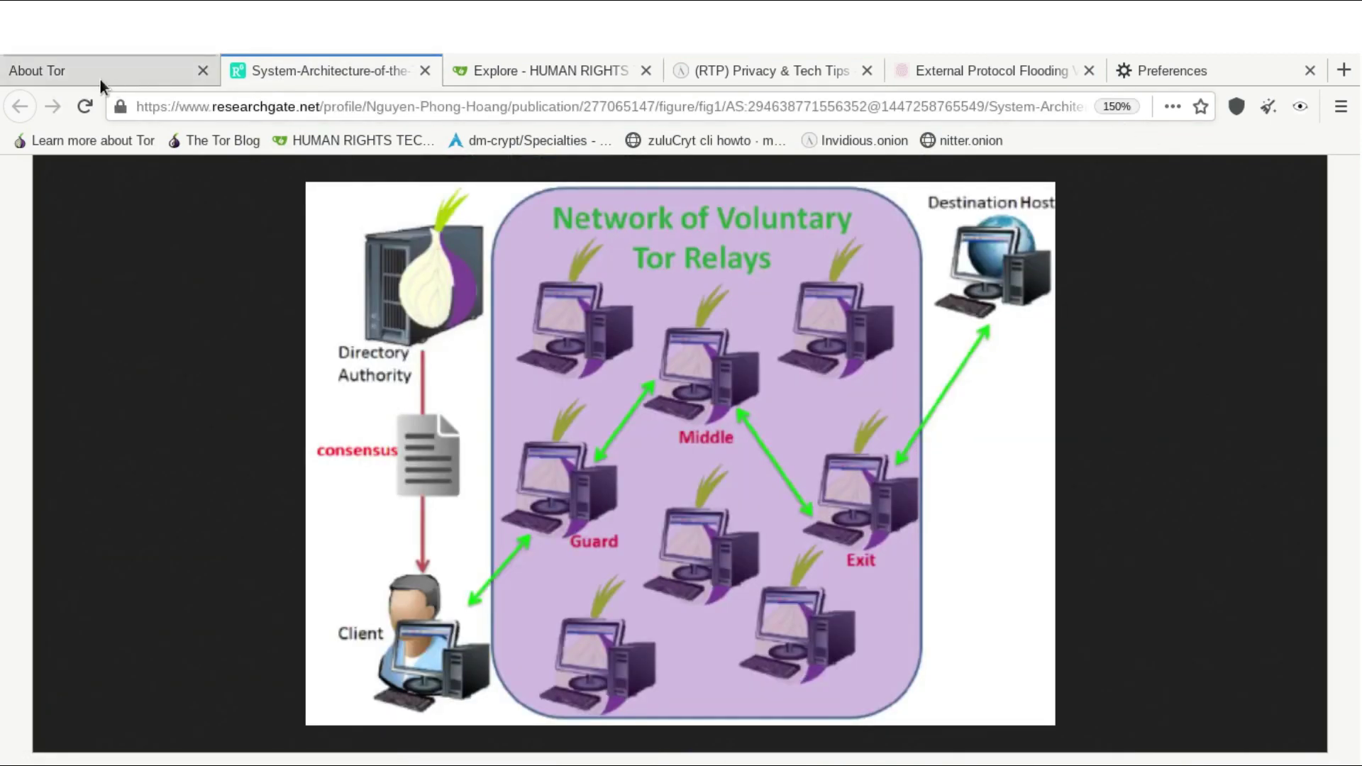